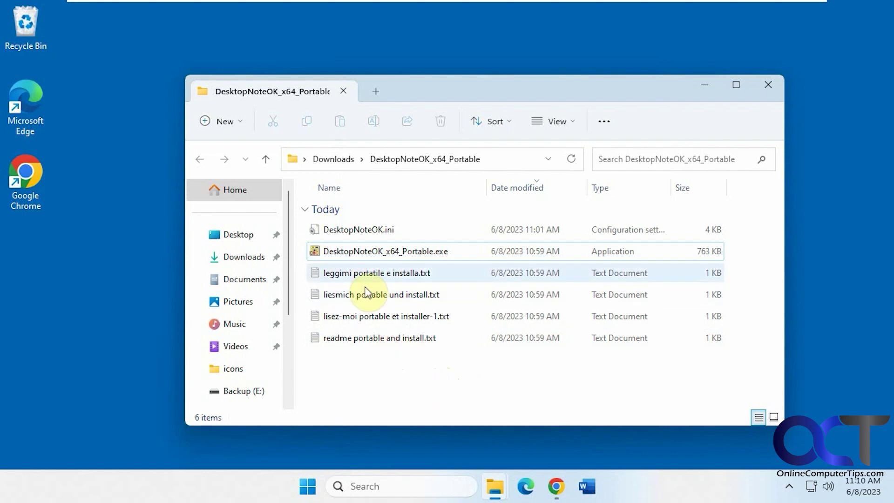
Launch DesktopNoteOK portable from the Downloads > DesktopNoteOK_x64_Portable folder.
{"action": "double_click", "coordinate": [368, 252]}
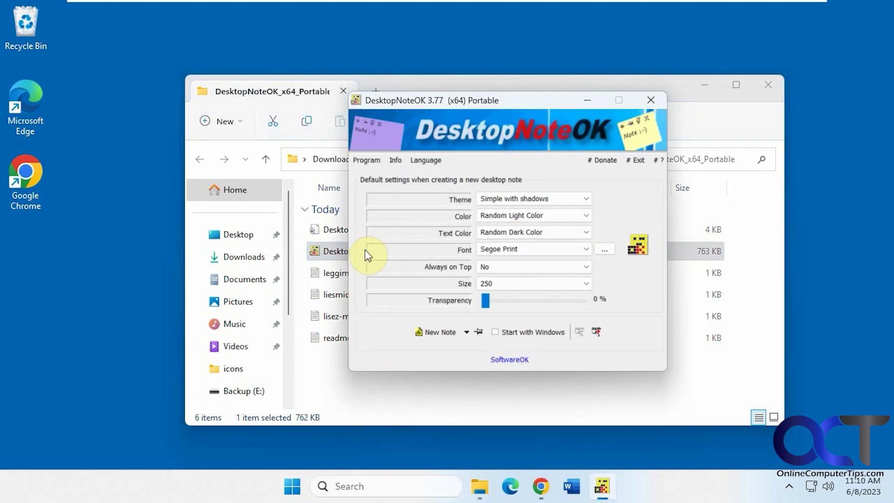
Review the new-note defaults, keeping Simple with shadows, Random Light Color, Random Dark Color and Segoe Print.
{"action": "left_click", "coordinate": [553, 198]}
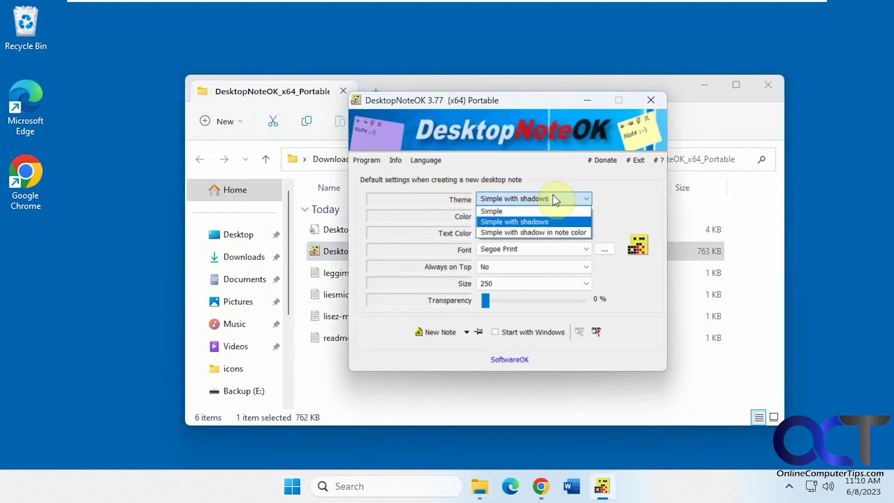
{"action": "left_click", "coordinate": [553, 197]}
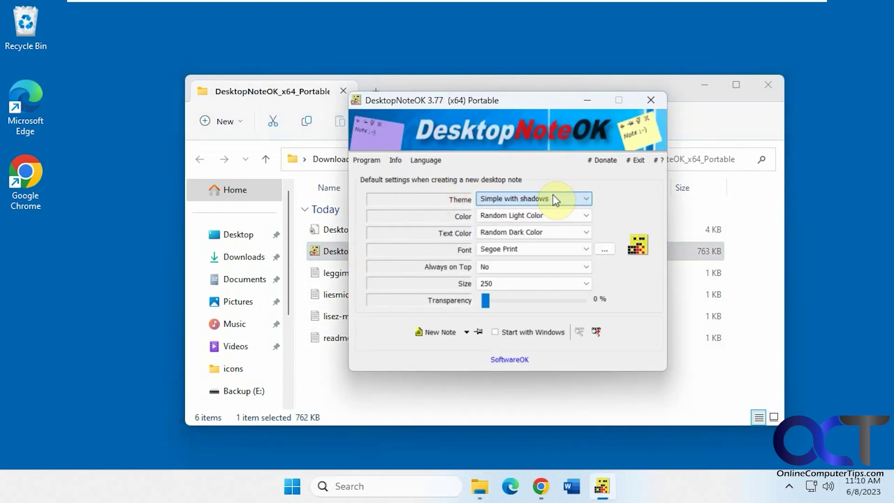
{"action": "left_click", "coordinate": [583, 216]}
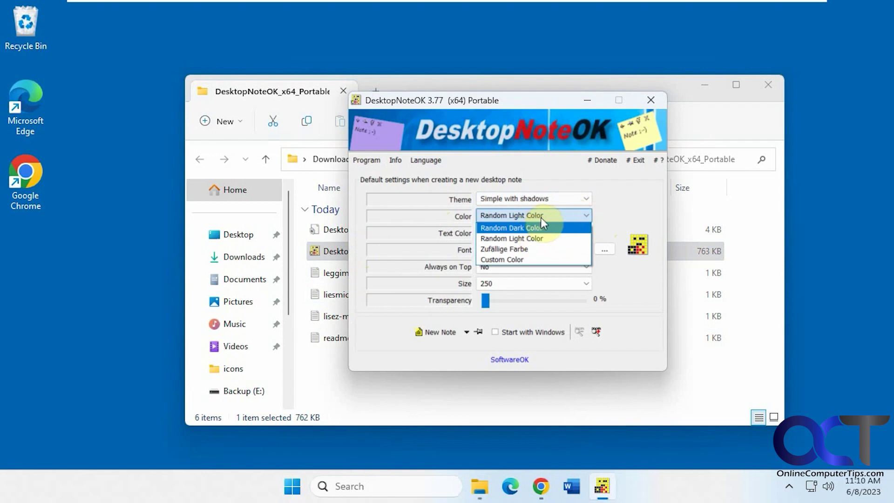
{"action": "left_click", "coordinate": [632, 204]}
{"action": "left_click", "coordinate": [566, 231]}
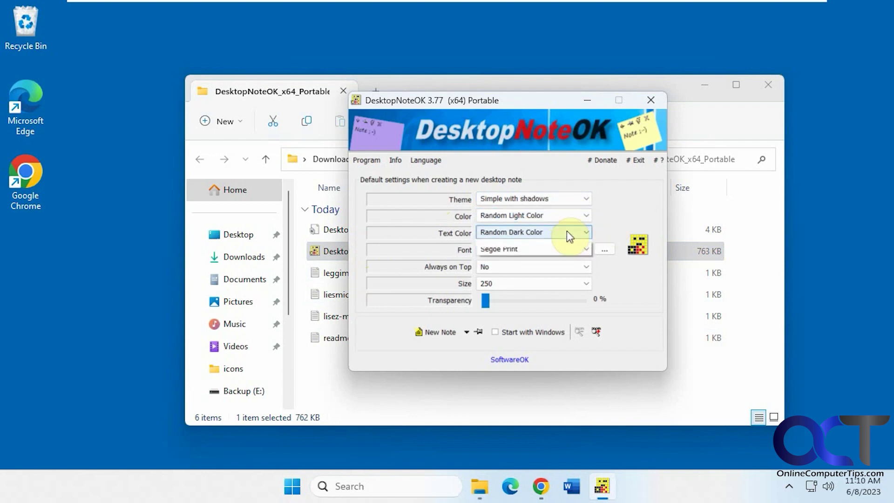
{"action": "left_click", "coordinate": [566, 231]}
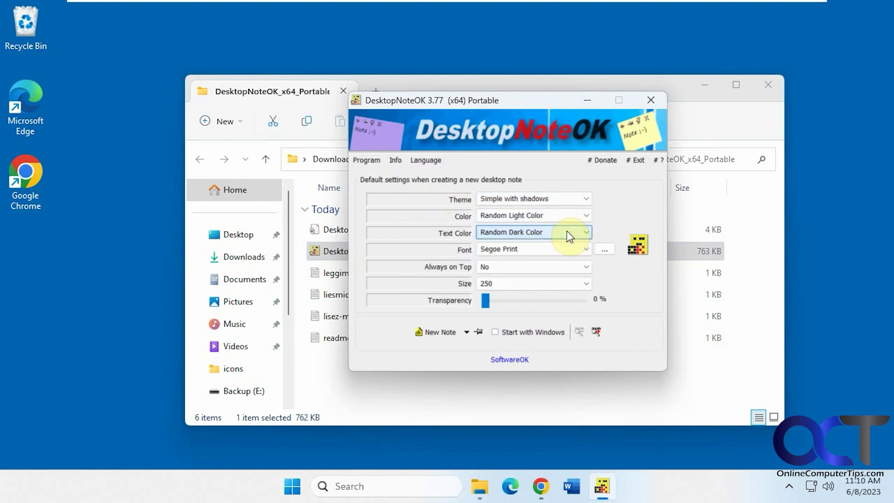
{"action": "left_click", "coordinate": [585, 250]}
{"action": "left_click", "coordinate": [584, 250]}
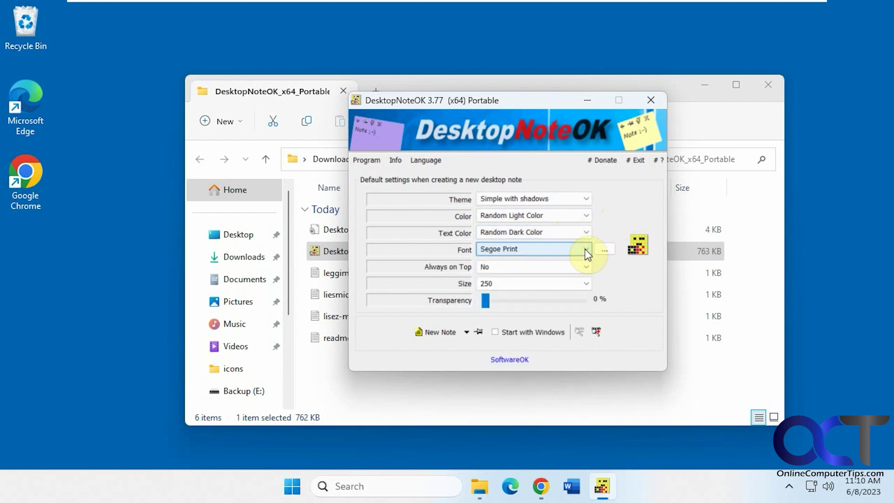
{"action": "left_click", "coordinate": [604, 250]}
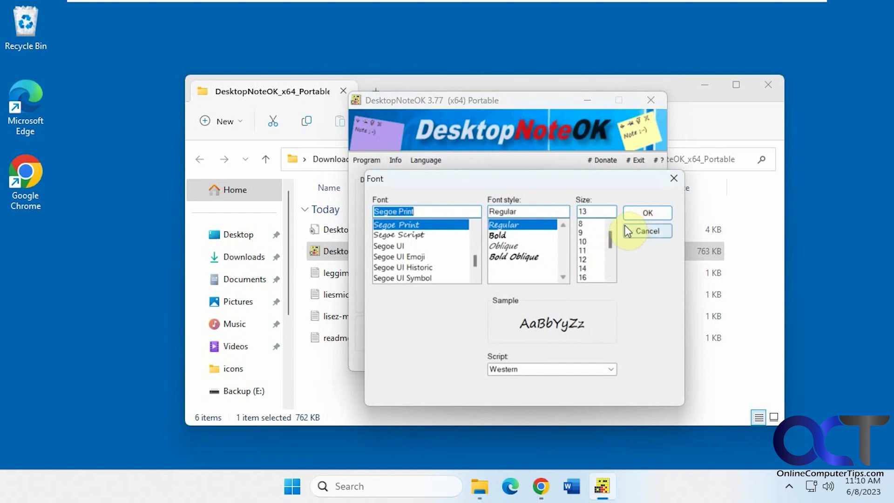
Keep Segoe Print Regular as the note font and create New Note 004.
{"action": "left_click", "coordinate": [513, 225]}
{"action": "left_click", "coordinate": [634, 214]}
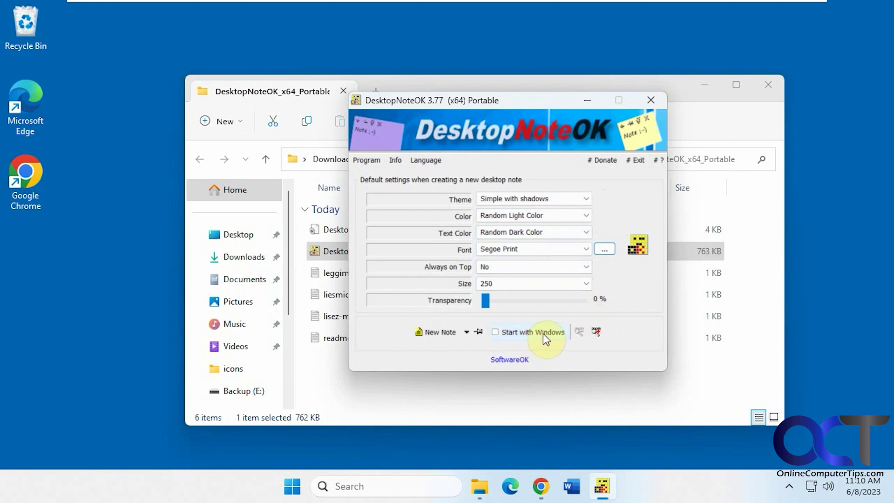
{"action": "left_click", "coordinate": [436, 331]}
Make New Note 004 read 'Here is my text' and drag it left and slightly down.
{"action": "left_click", "coordinate": [466, 332]}
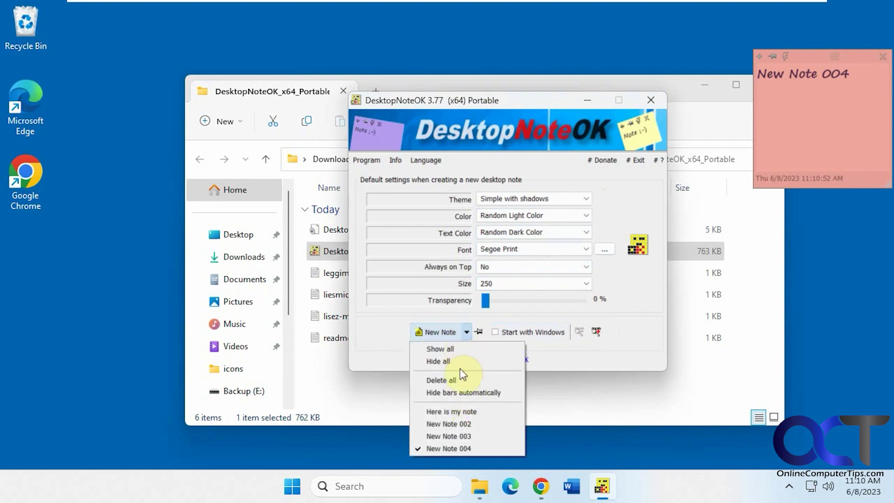
{"action": "left_click", "coordinate": [465, 332]}
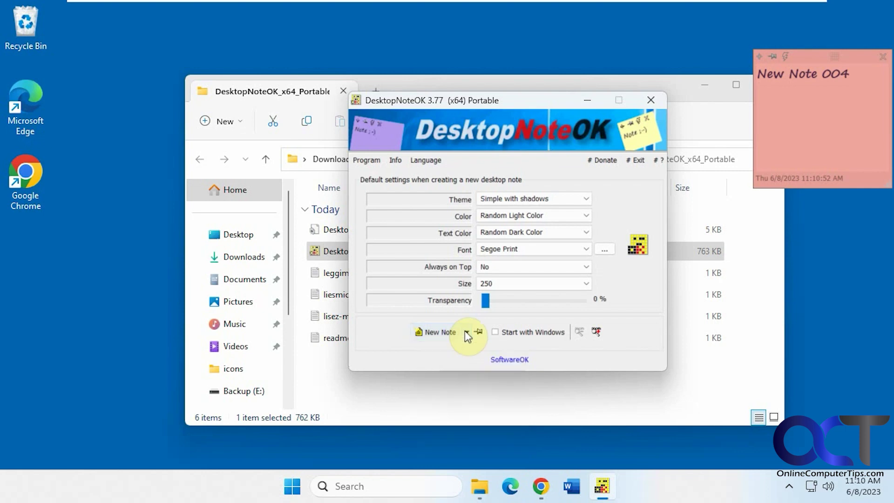
{"action": "left_click", "coordinate": [847, 71]}
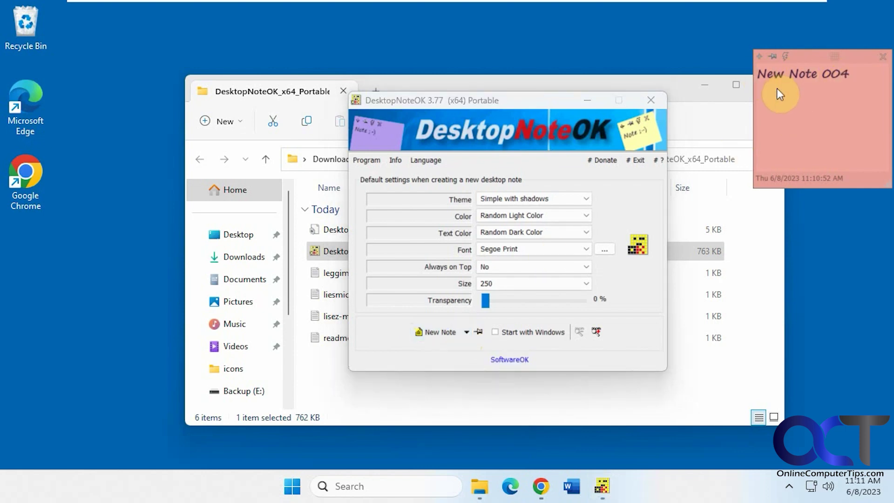
{"action": "type", "text": "Here is my "}
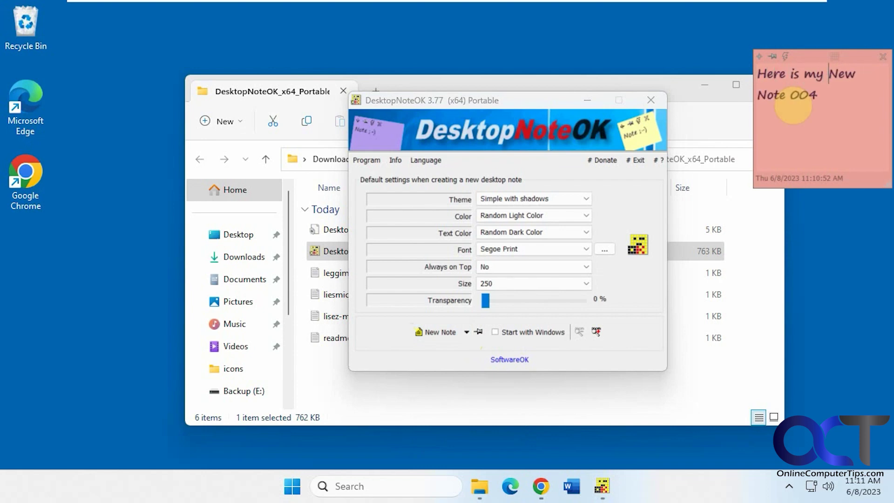
{"action": "type", "text": "text"}
{"action": "key", "text": "Delete"}
{"action": "key", "text": "Delete"}
{"action": "key", "text": "Delete"}
{"action": "key", "text": "Delete"}
{"action": "key", "text": "Delete"}
{"action": "key", "text": "Delete"}
{"action": "key", "text": "Delete"}
{"action": "key", "text": "Delete"}
{"action": "key", "text": "Delete"}
{"action": "key", "text": "Delete"}
{"action": "key", "text": "Delete"}
{"action": "key", "text": "Delete"}
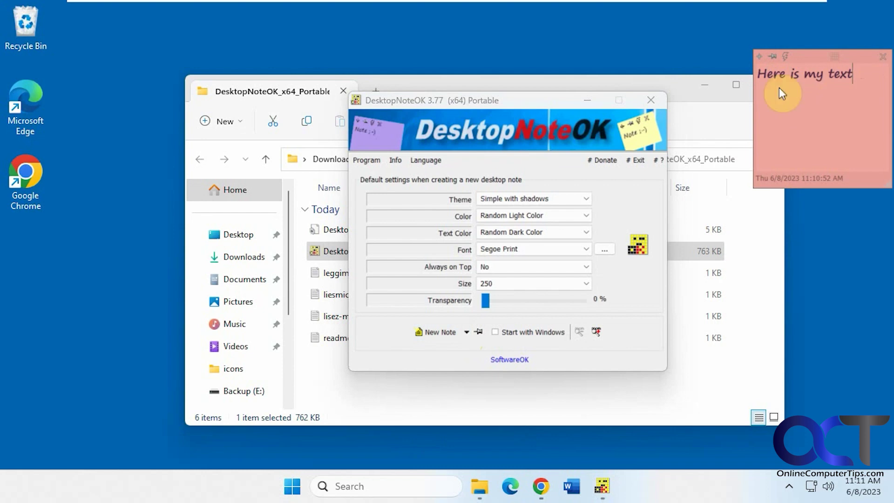
{"action": "left_click_drag", "start_coordinate": [821, 51], "coordinate": [690, 74]}
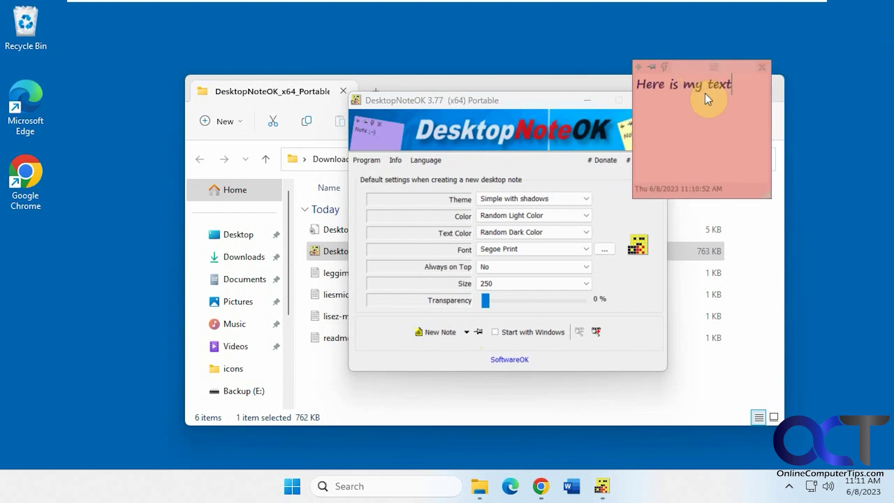
Change the note's background color to yellow.
{"action": "left_click", "coordinate": [663, 66]}
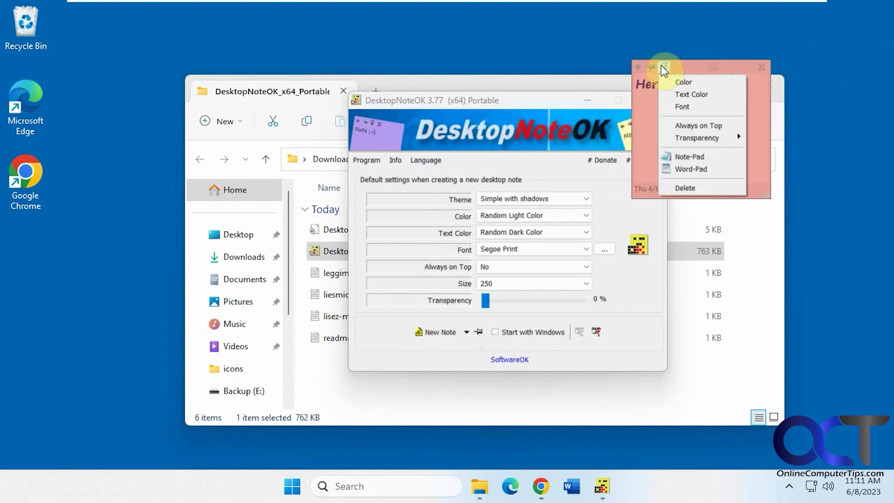
{"action": "left_click", "coordinate": [684, 81]}
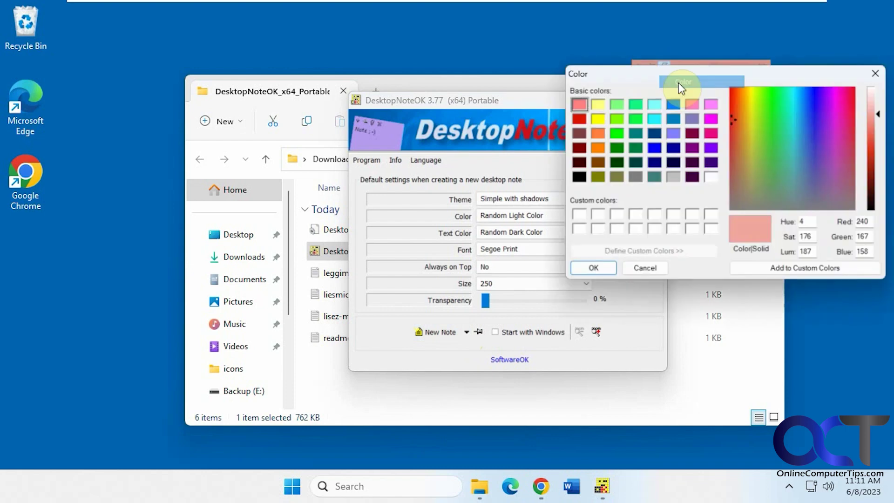
{"action": "left_click", "coordinate": [593, 117]}
{"action": "left_click", "coordinate": [592, 270]}
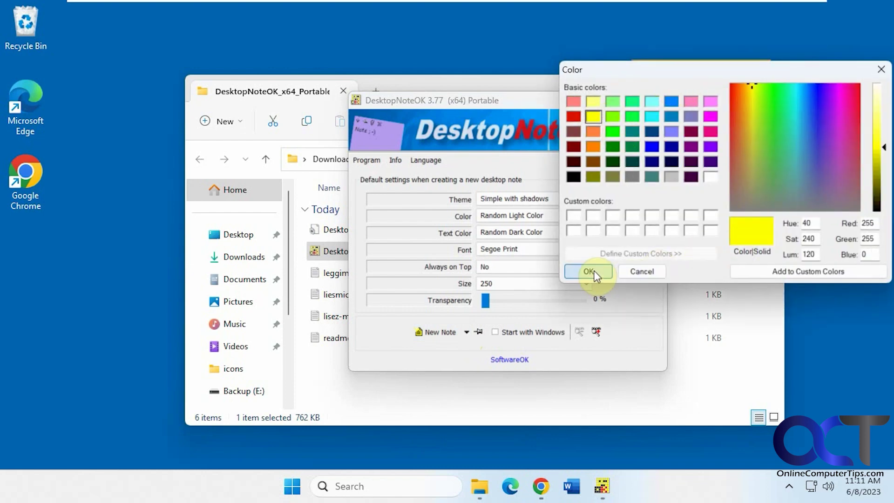
Set the note's text color to black.
{"action": "left_click", "coordinate": [662, 67]}
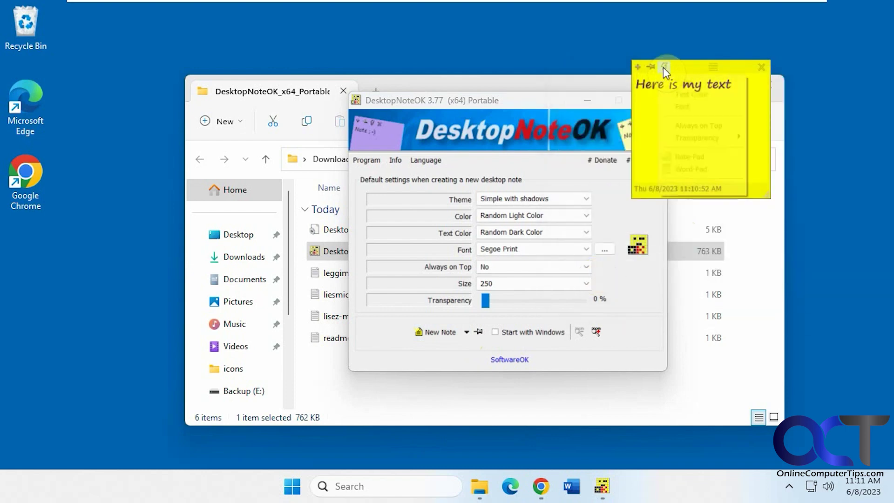
{"action": "left_click", "coordinate": [685, 92]}
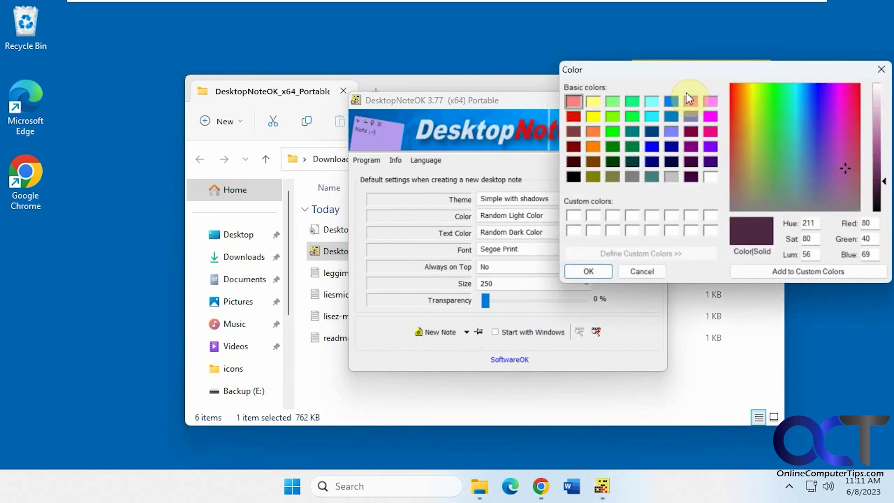
{"action": "left_click", "coordinate": [647, 272]}
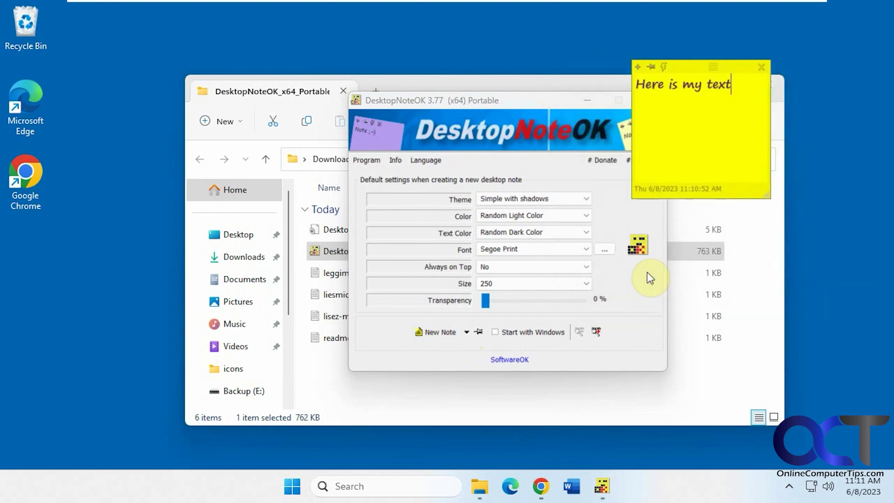
{"action": "left_click", "coordinate": [663, 67]}
{"action": "left_click", "coordinate": [688, 94]}
{"action": "left_click", "coordinate": [575, 180]}
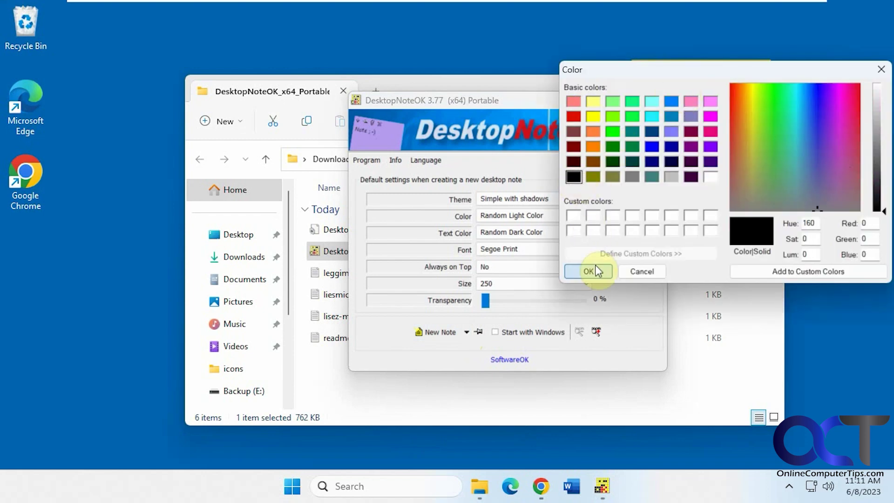
{"action": "left_click", "coordinate": [594, 269]}
Send the note's text to Notepad and minimize Notepad.
{"action": "left_click", "coordinate": [663, 70]}
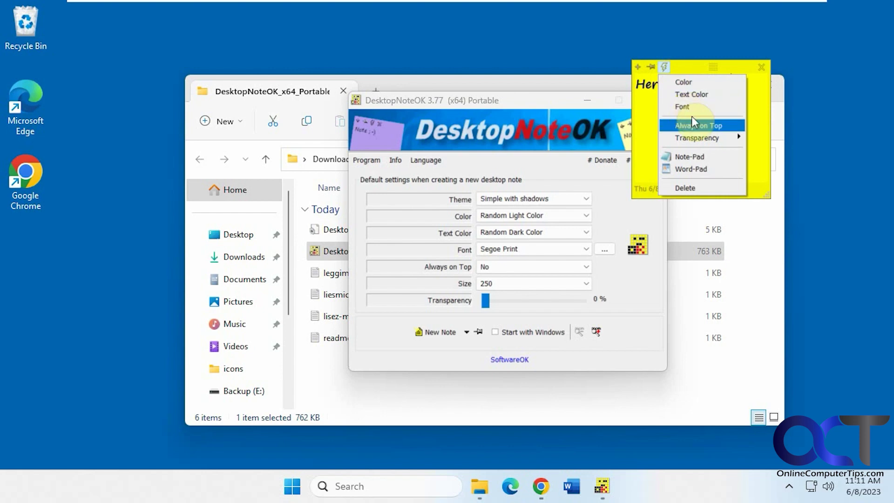
{"action": "mouse_move", "coordinate": [700, 136]}
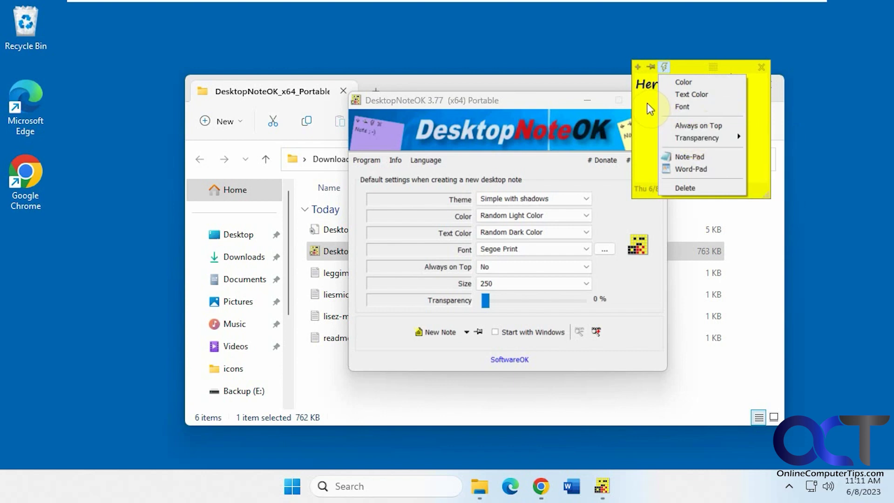
{"action": "left_click", "coordinate": [690, 157]}
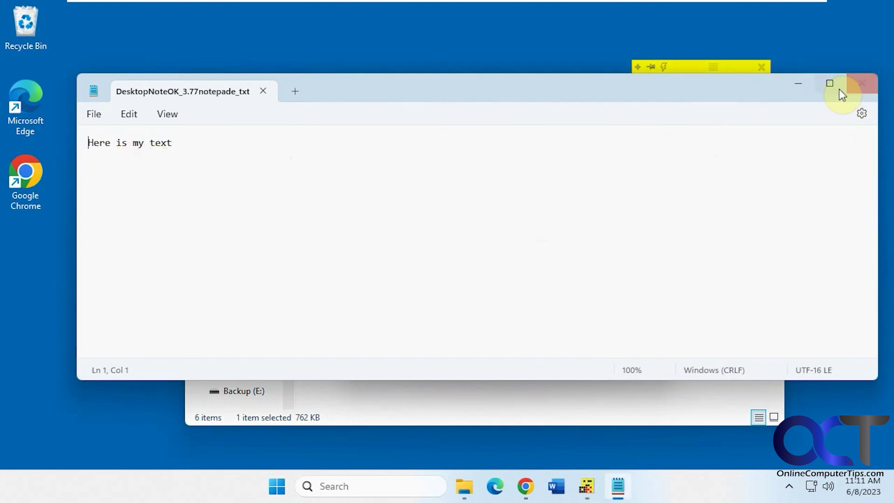
{"action": "left_click", "coordinate": [796, 83]}
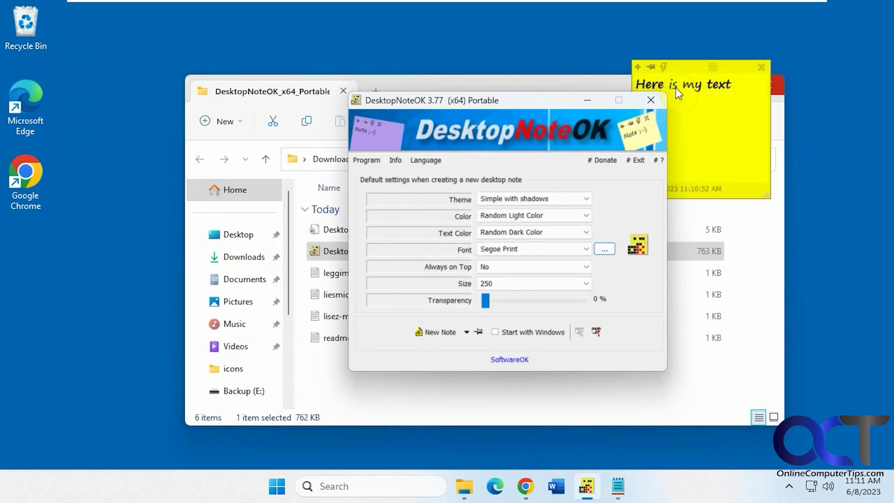
Pin the yellow note on top, nudge it down and left, and start Microsoft Word.
{"action": "left_click", "coordinate": [652, 66]}
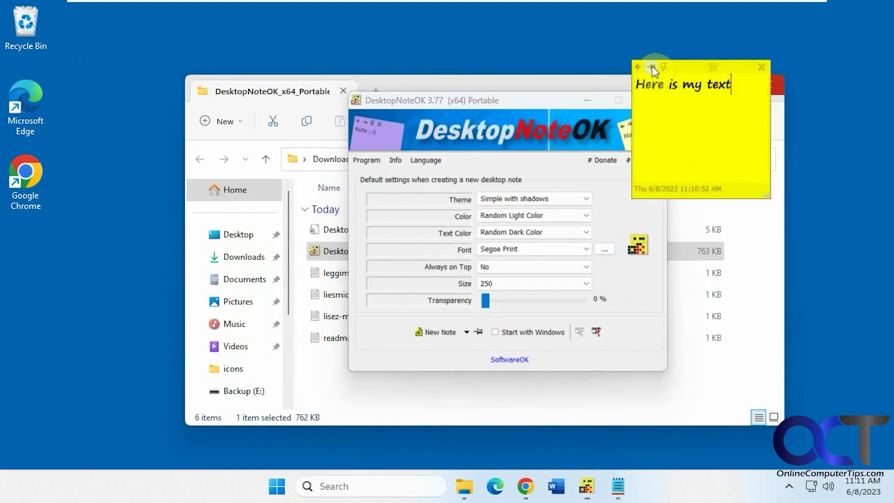
{"action": "left_click_drag", "start_coordinate": [697, 70], "coordinate": [673, 114]}
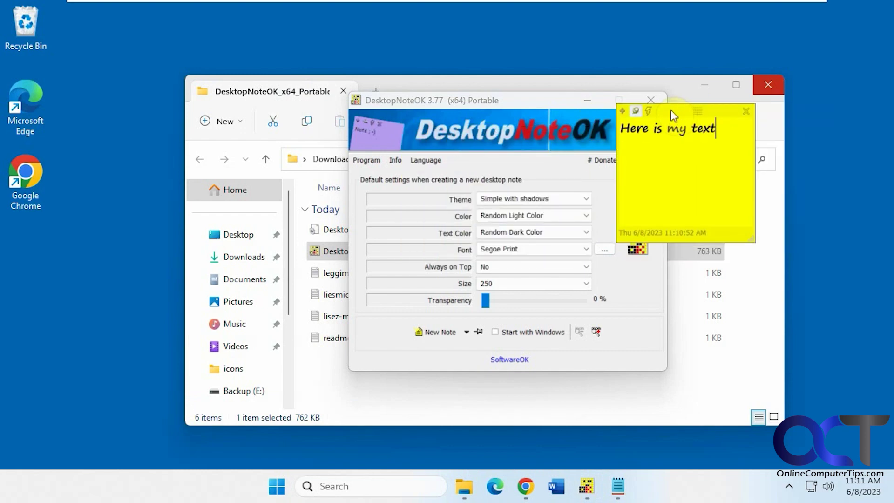
{"action": "left_click", "coordinate": [558, 482]}
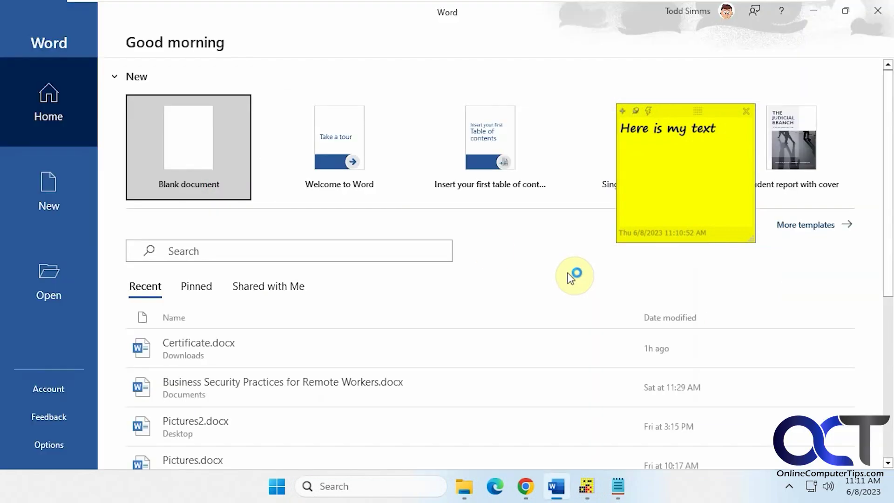
Create a blank Word document, confirm the pinned note stays above it, then minimize Word.
{"action": "left_click", "coordinate": [200, 158]}
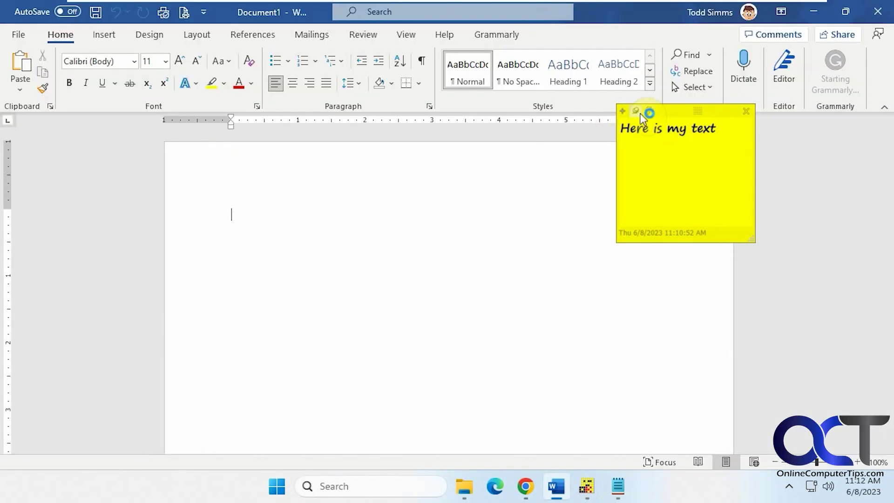
{"action": "left_click", "coordinate": [635, 112]}
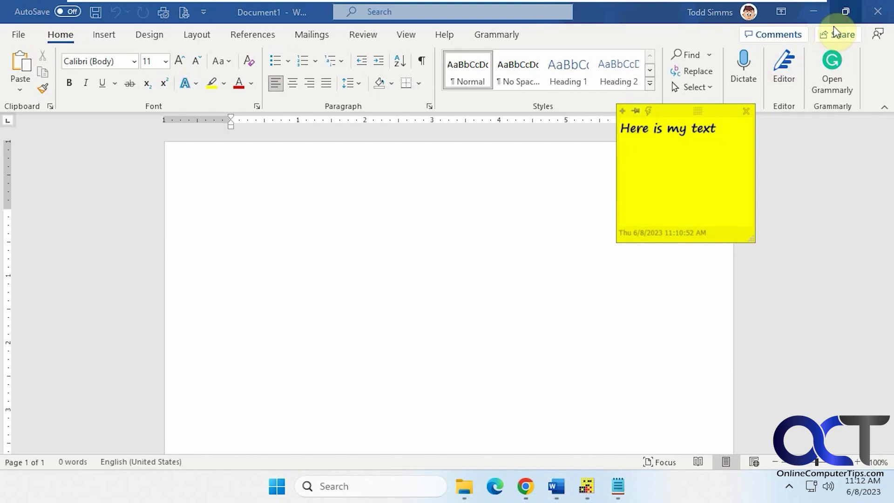
{"action": "left_click", "coordinate": [814, 13]}
{"action": "left_click", "coordinate": [557, 488]}
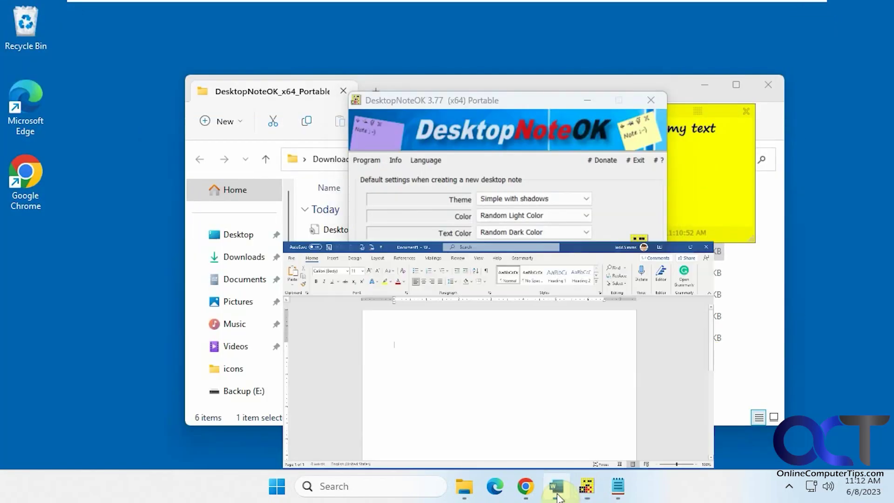
Add and close a green test note, then move the yellow note right and shorten it.
{"action": "left_click", "coordinate": [557, 488]}
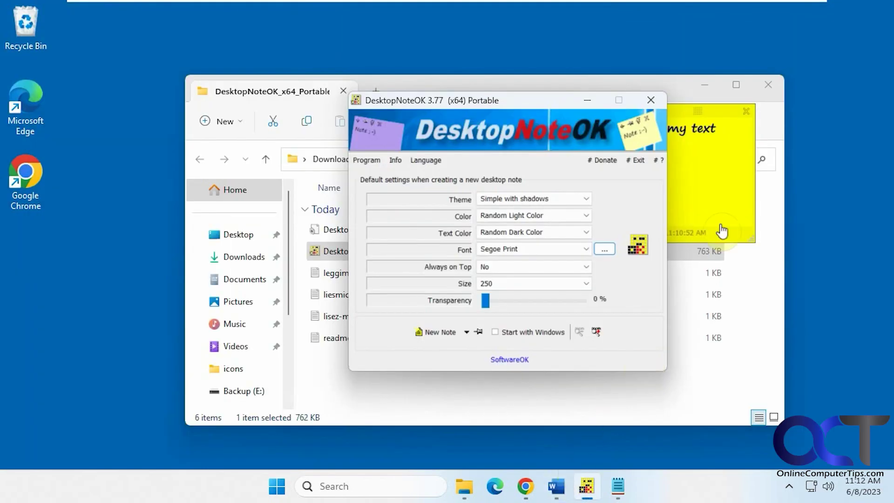
{"action": "left_click", "coordinate": [718, 186]}
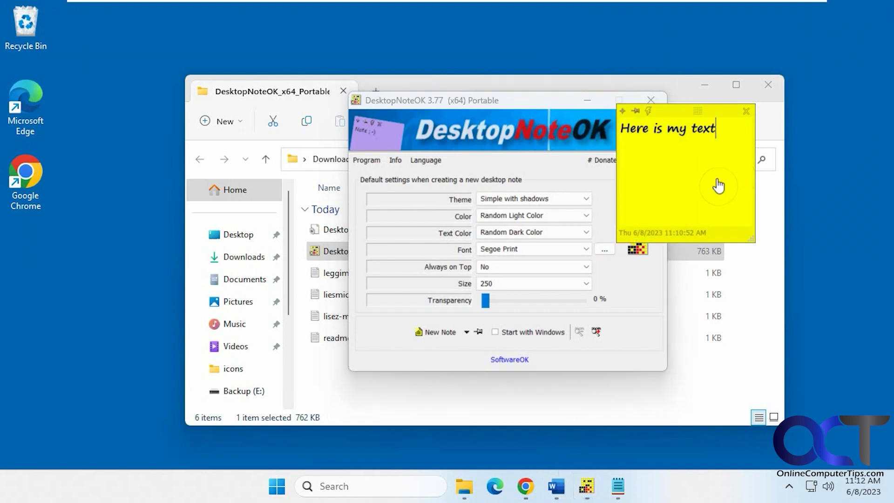
{"action": "left_click", "coordinate": [623, 111]}
{"action": "left_click", "coordinate": [784, 96]}
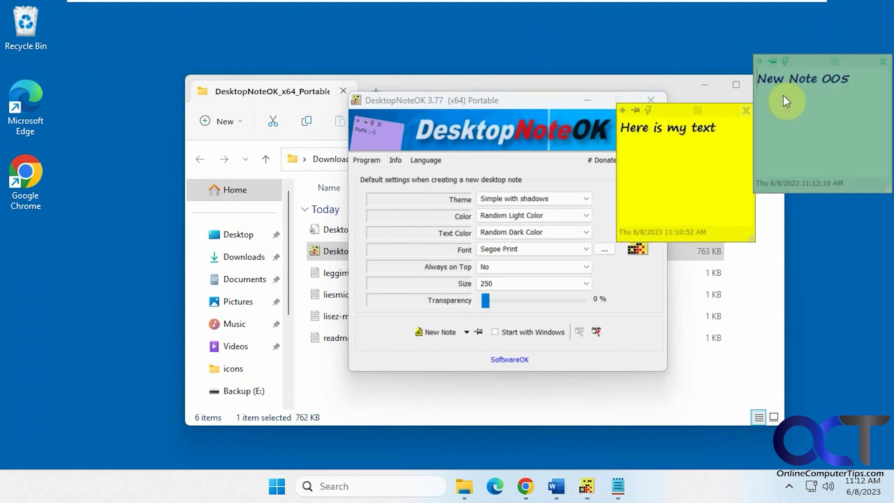
{"action": "left_click", "coordinate": [883, 62]}
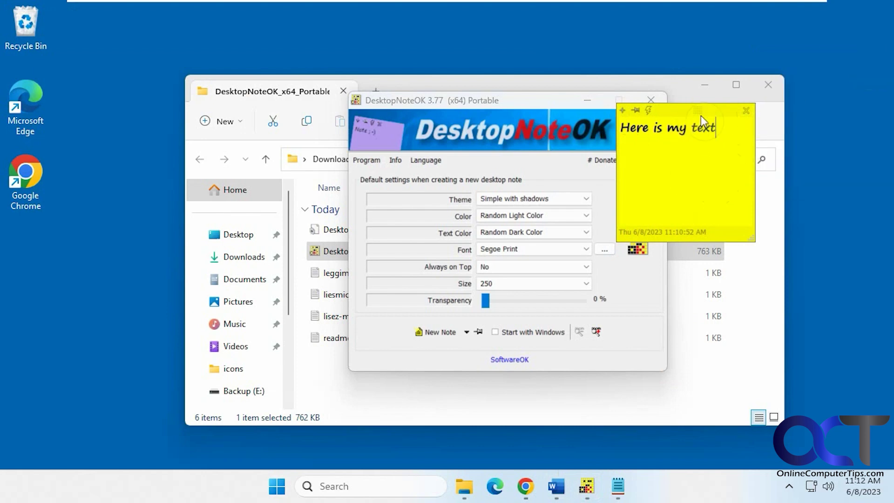
{"action": "left_click_drag", "start_coordinate": [697, 110], "coordinate": [792, 114]}
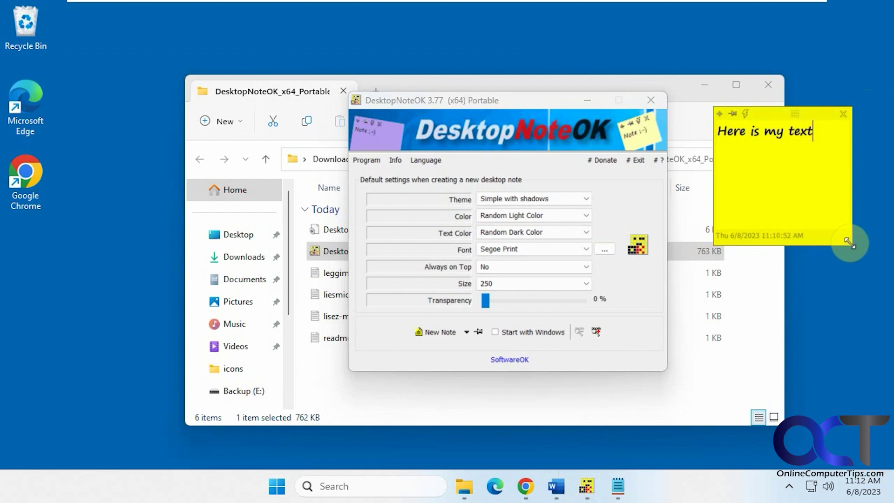
{"action": "mouse_move", "coordinate": [848, 241]}
{"action": "left_mouse_down"}
{"action": "mouse_move", "coordinate": [835, 280]}
{"action": "mouse_move", "coordinate": [851, 260]}
{"action": "mouse_move", "coordinate": [838, 272]}
{"action": "mouse_move", "coordinate": [844, 229]}
{"action": "left_mouse_up"}
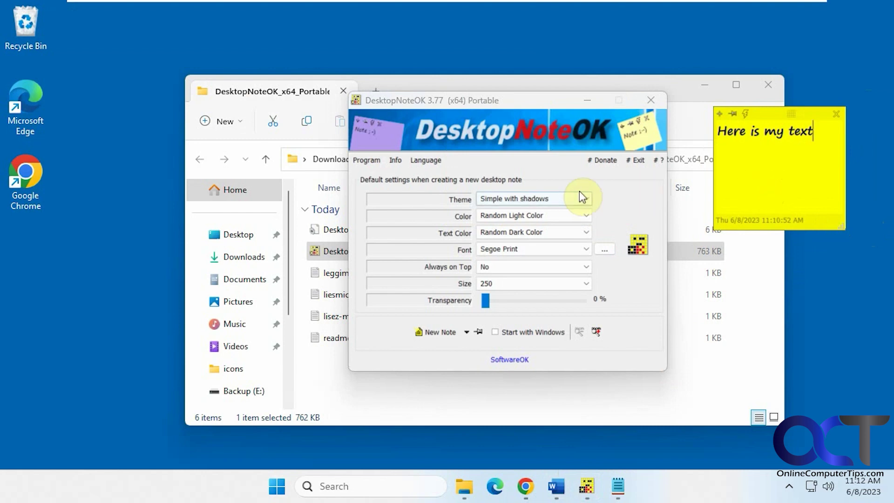
{"action": "left_click", "coordinate": [431, 160]}
{"action": "left_click", "coordinate": [429, 161]}
{"action": "left_click", "coordinate": [390, 159]}
{"action": "mouse_move", "coordinate": [374, 161]}
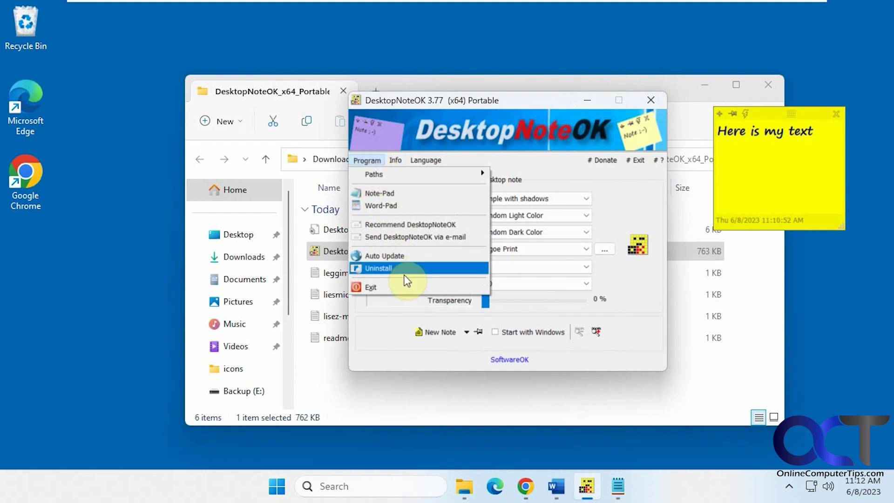
{"action": "mouse_move", "coordinate": [419, 173]}
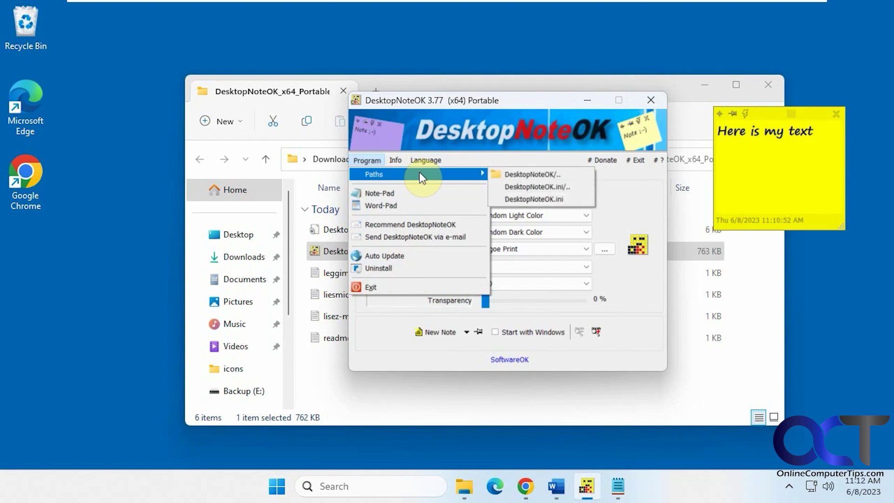
{"action": "left_click", "coordinate": [636, 198]}
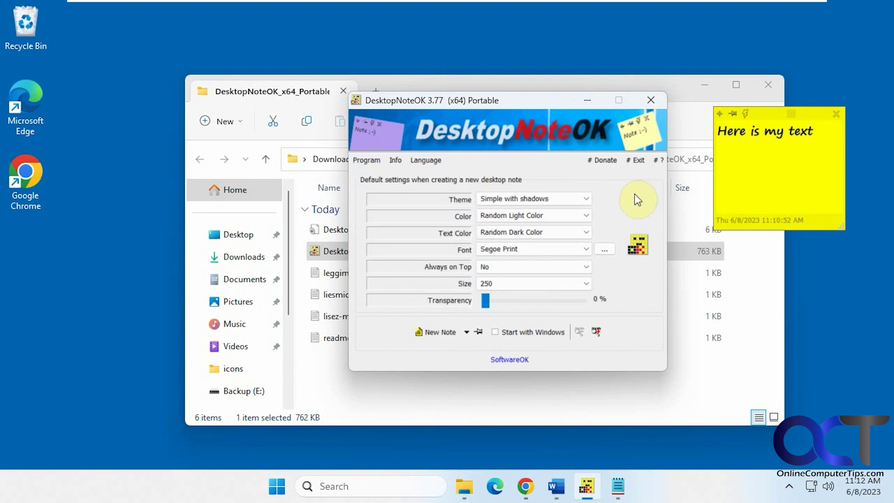